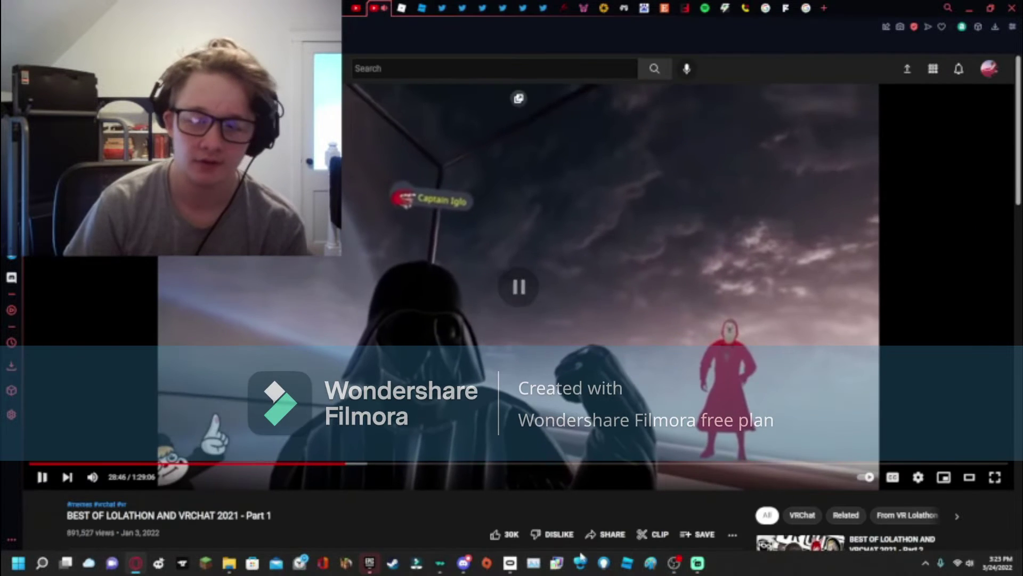
Bring the OBS Studio window to the front over the paused YouTube video.
click(673, 563)
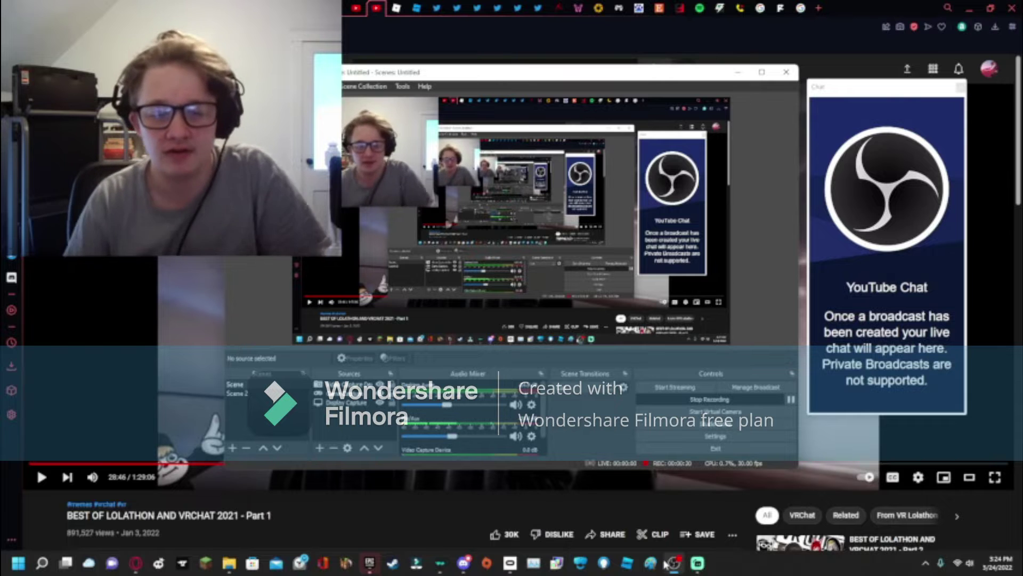
scroll(459, 428, down, 1)
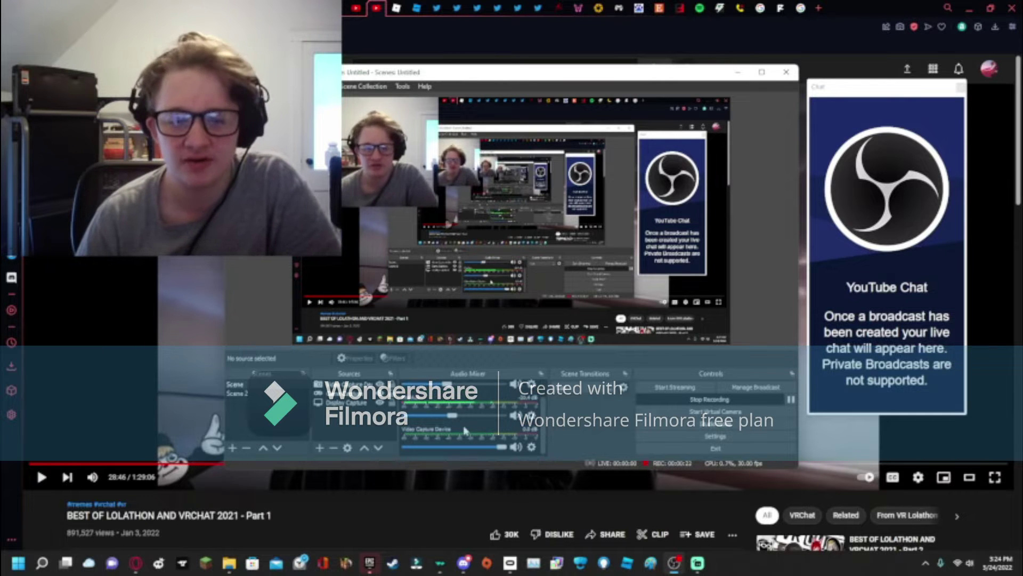
click(532, 449)
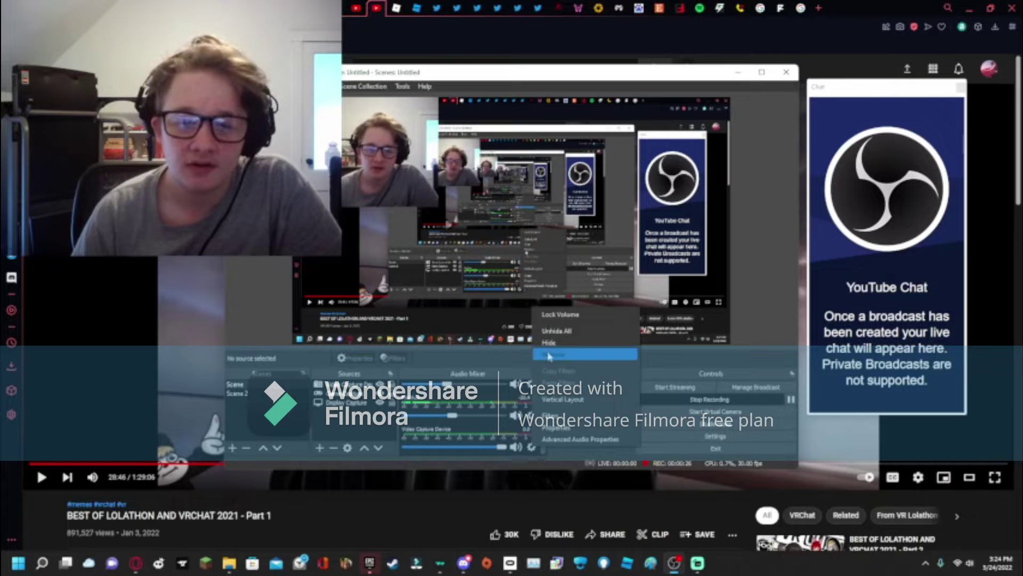
click(573, 430)
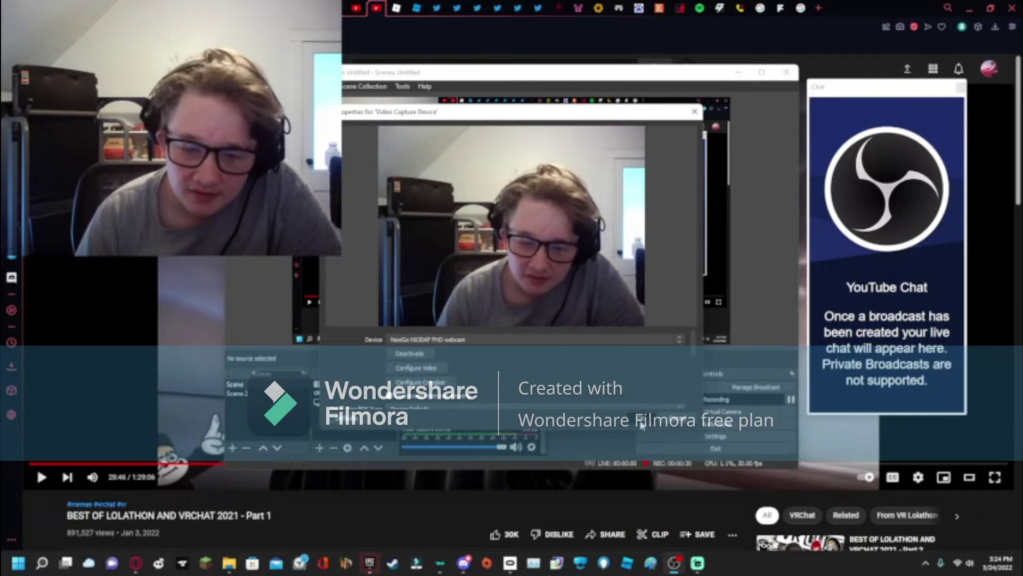
key(Escape)
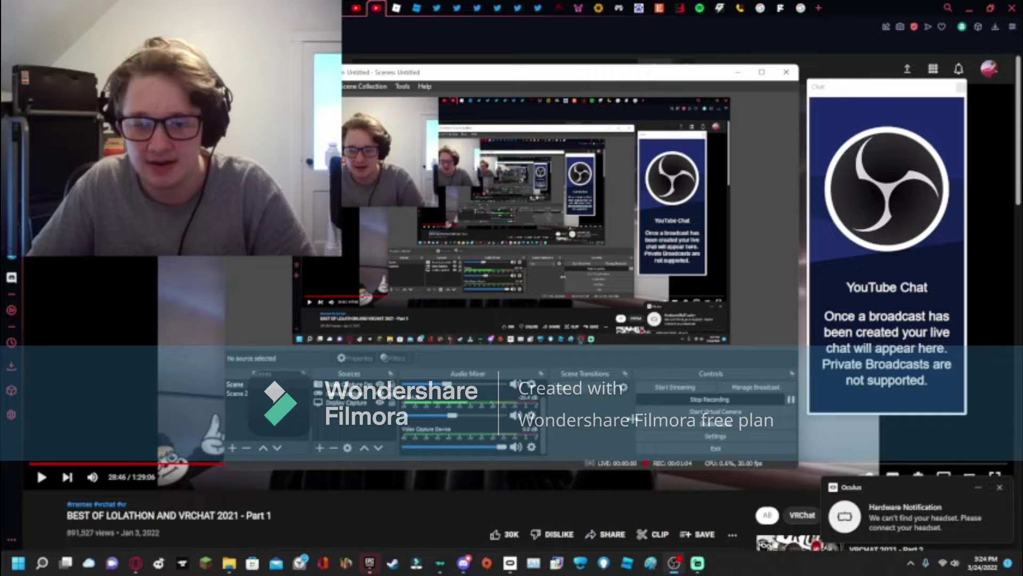
click(1000, 488)
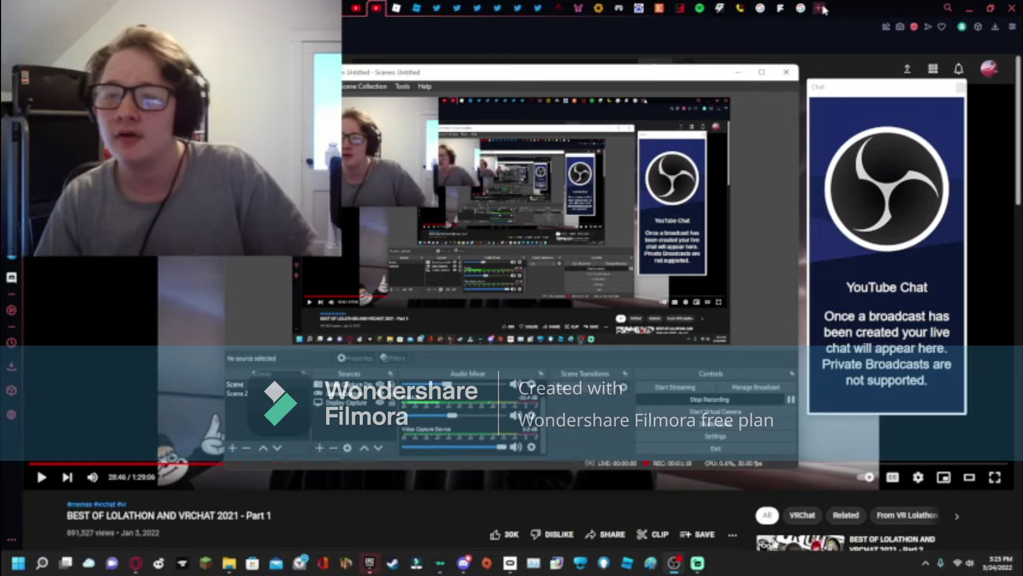
Open a new Speed Dial page and dismiss the address bar suggestions.
key(ctrl+t)
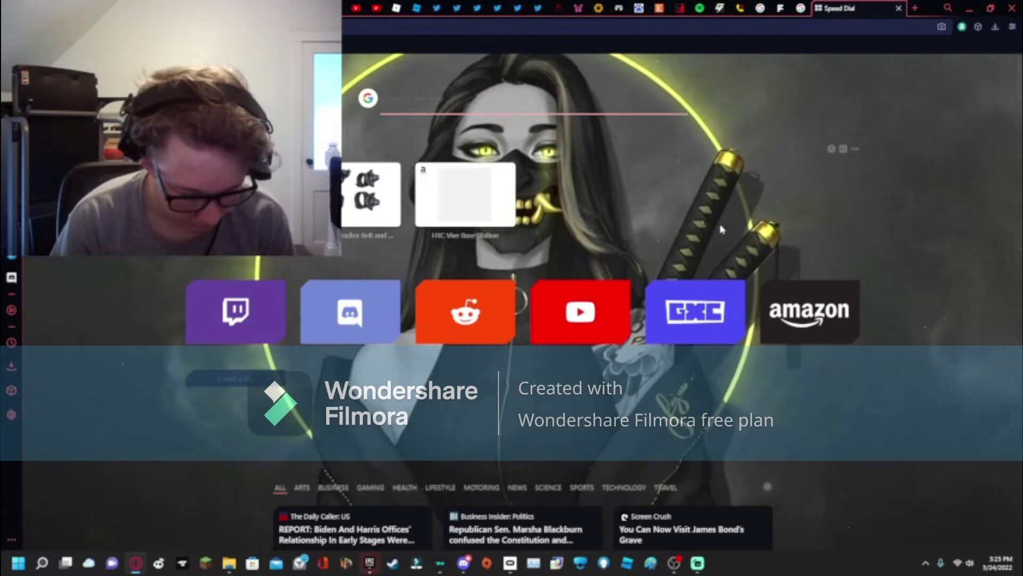
text(you)
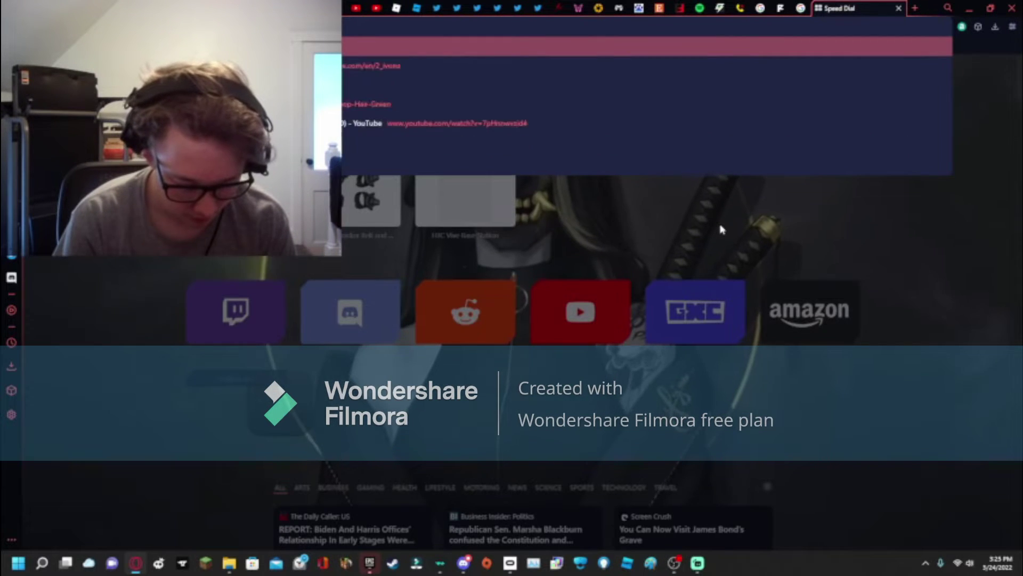
text(t)
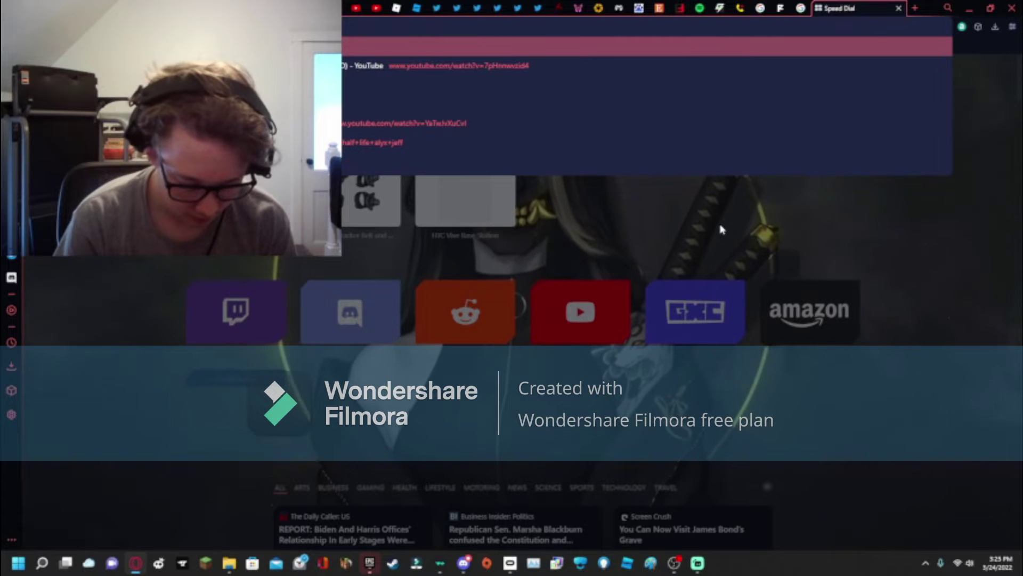
text(u)
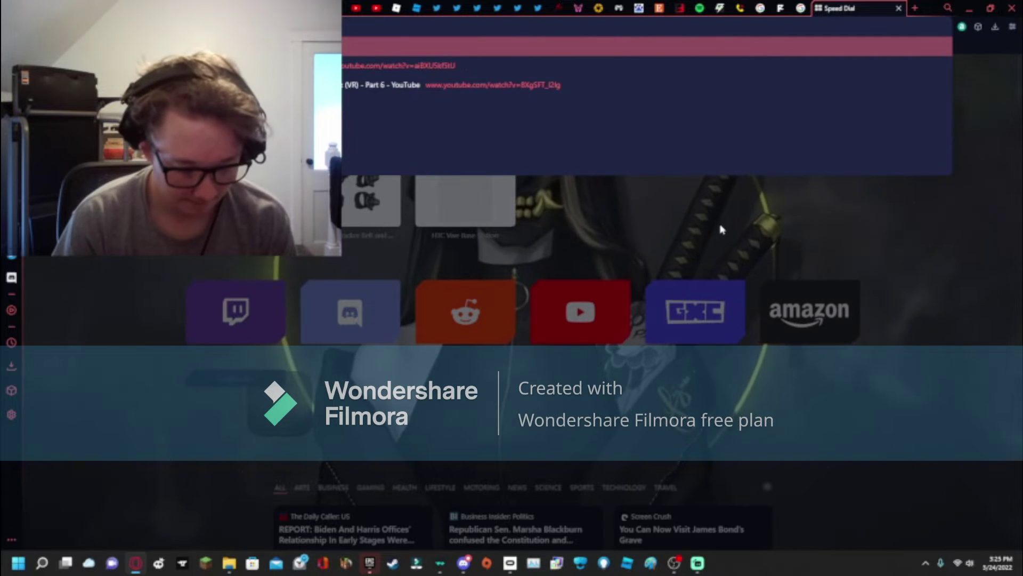
text(b)
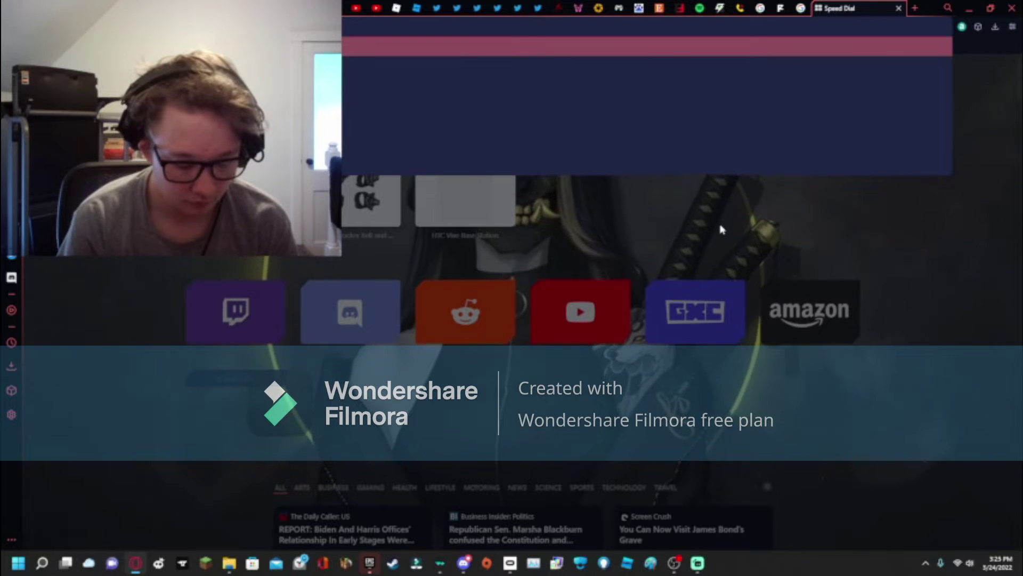
key(Escape)
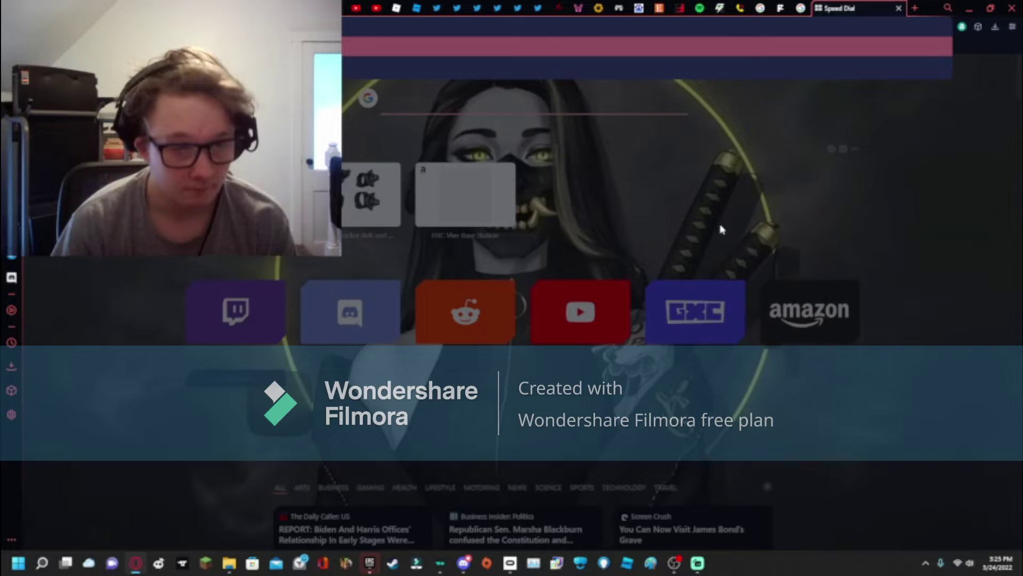
Show Half-Life 2 Episode Two image results, preview Barn Advisor, then bring OBS forward.
key(Return)
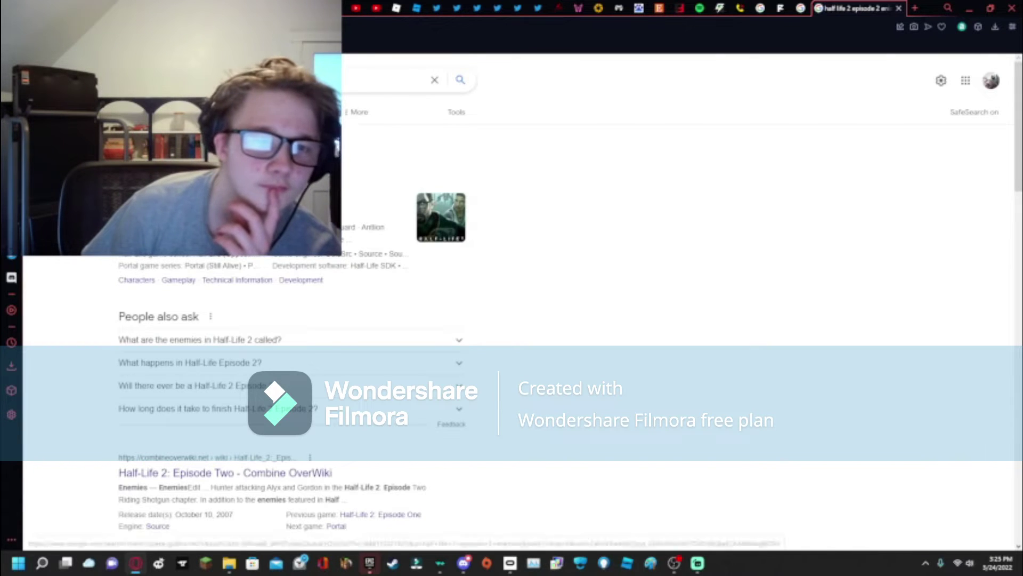
scroll(560, 320, down, 1)
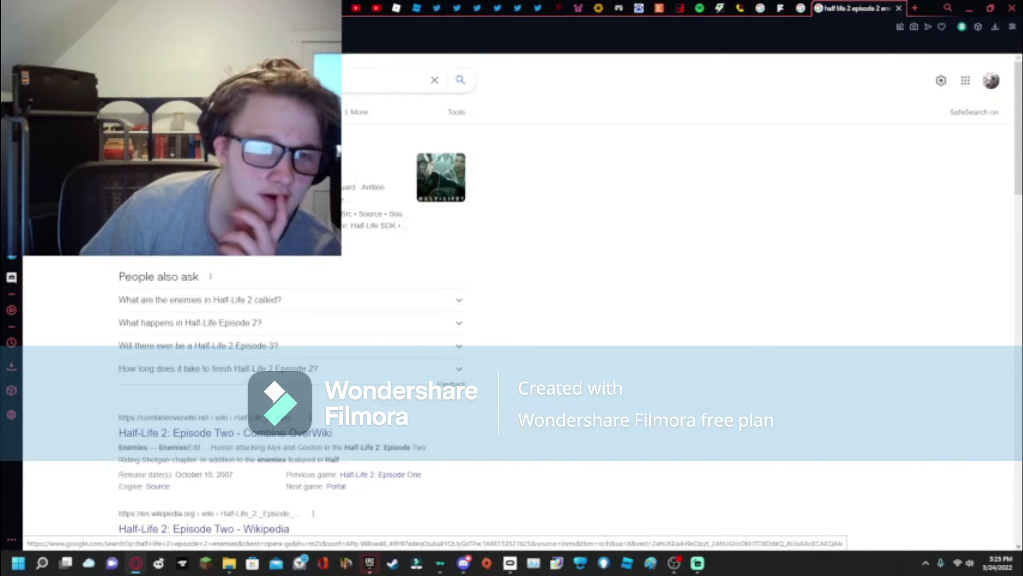
click(319, 112)
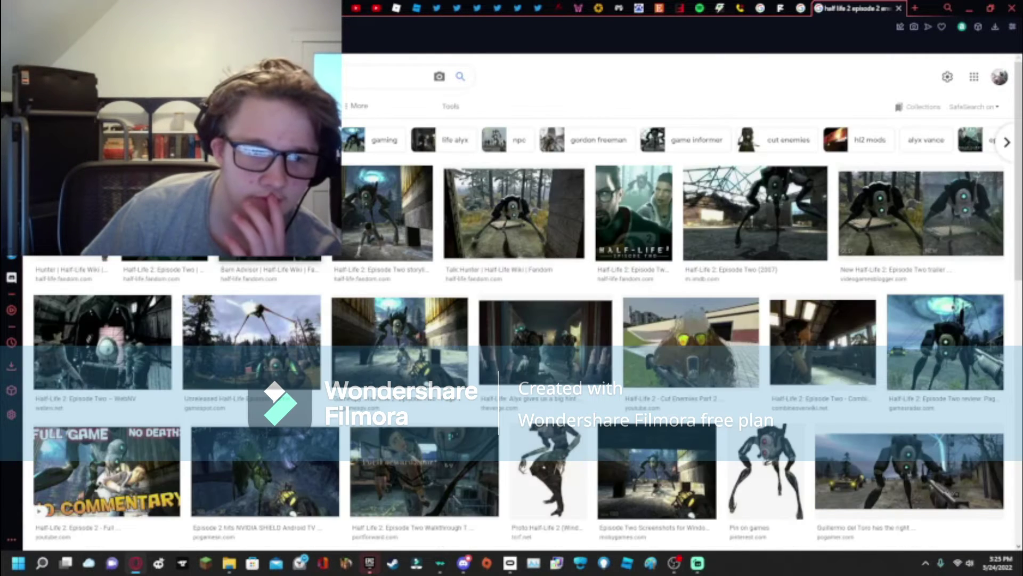
click(272, 224)
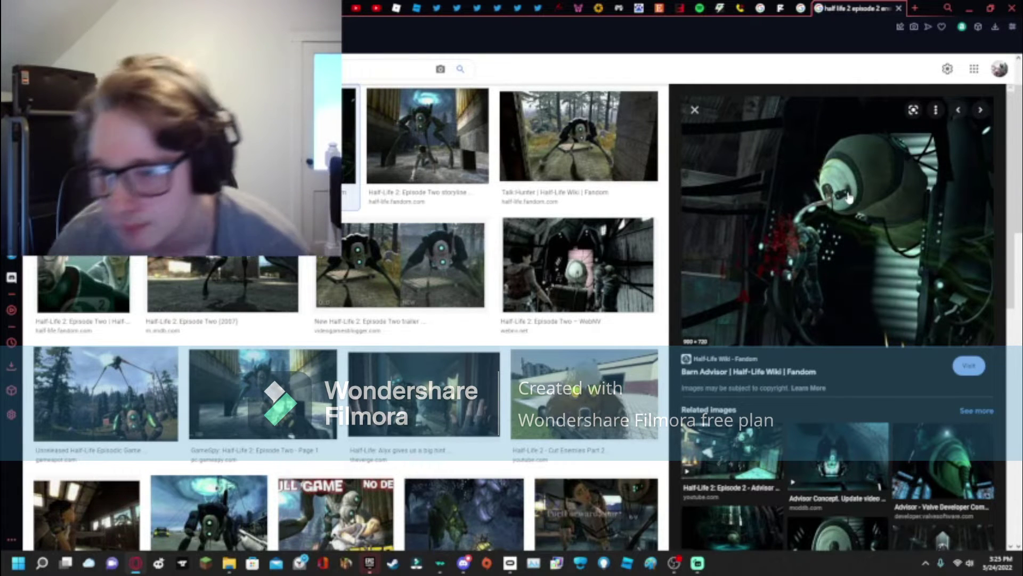
click(698, 563)
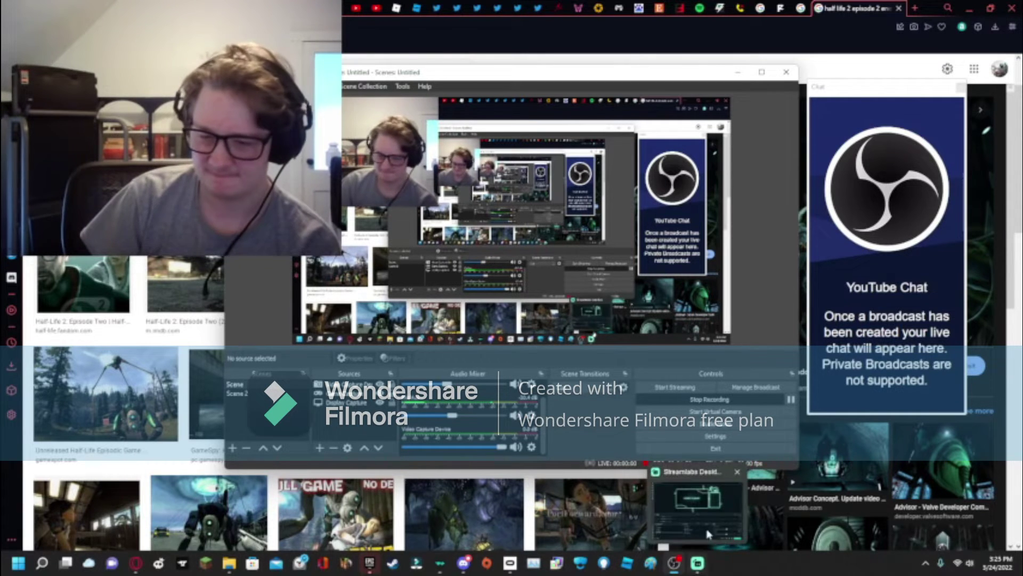
Bring up Streamlabs Desktop and close its window.
click(698, 563)
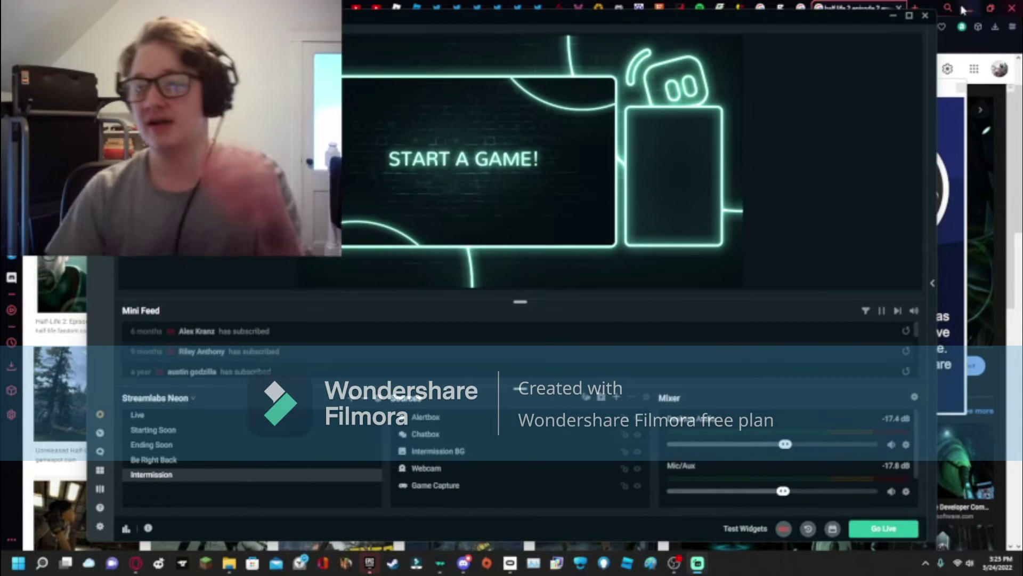
click(925, 16)
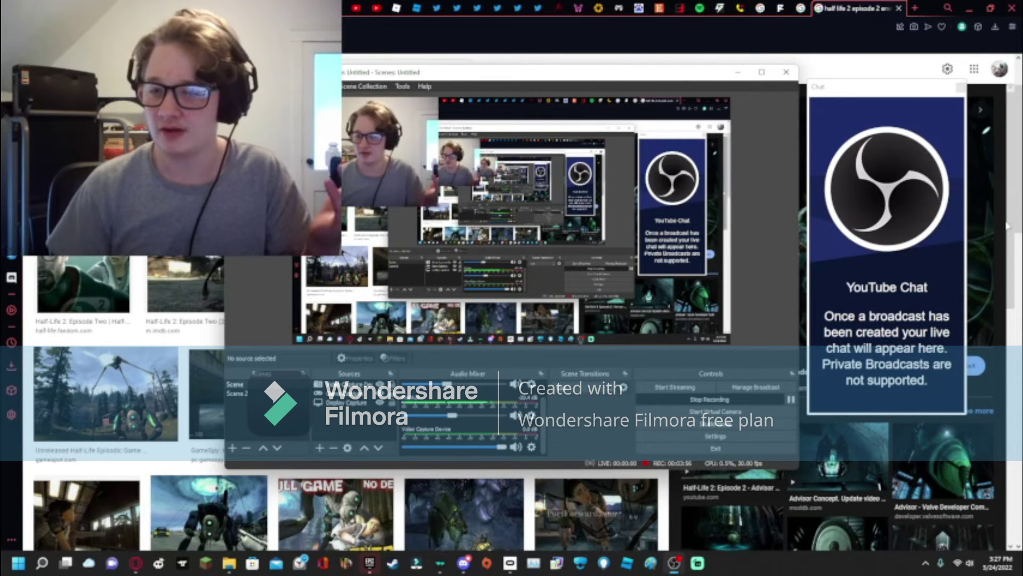
Switch away from OBS with Alt+Tab to reveal the Barn Advisor preview.
key(alt+Tab)
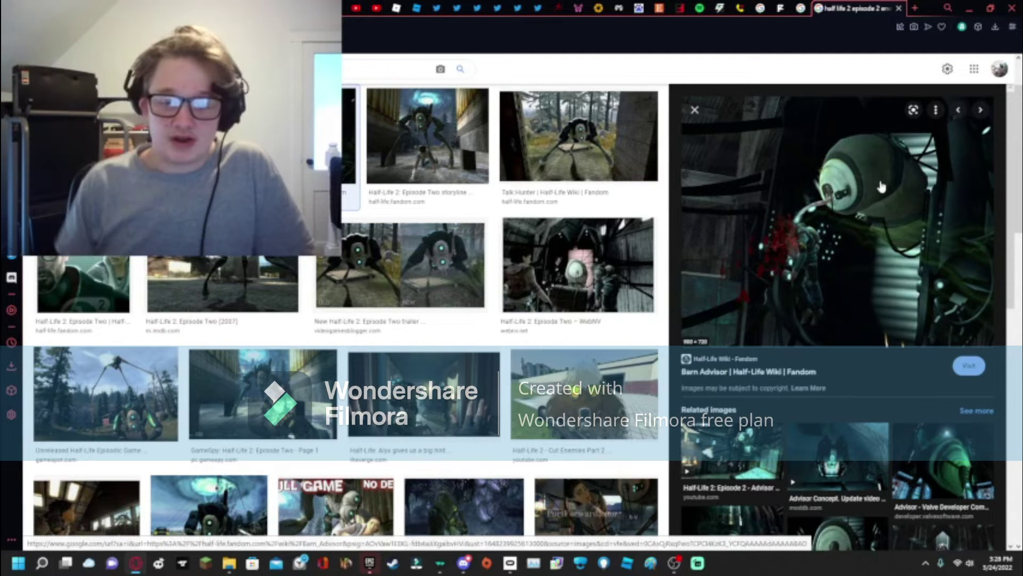
Restore the OBS Studio window over the Half-Life image results.
click(676, 563)
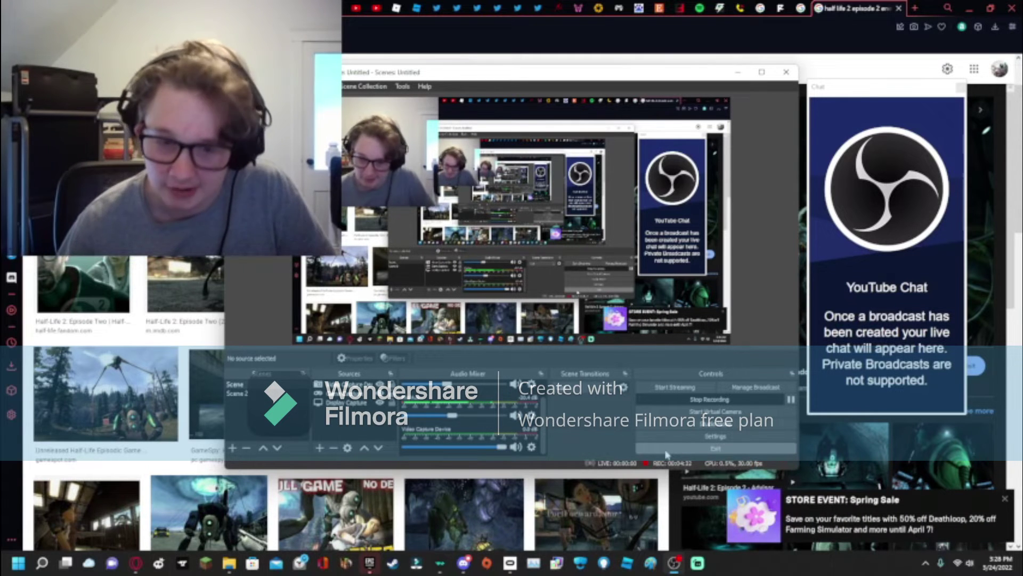
Open Epic Games Launcher from its Spring Sale notification, then exit it from the system tray.
click(676, 563)
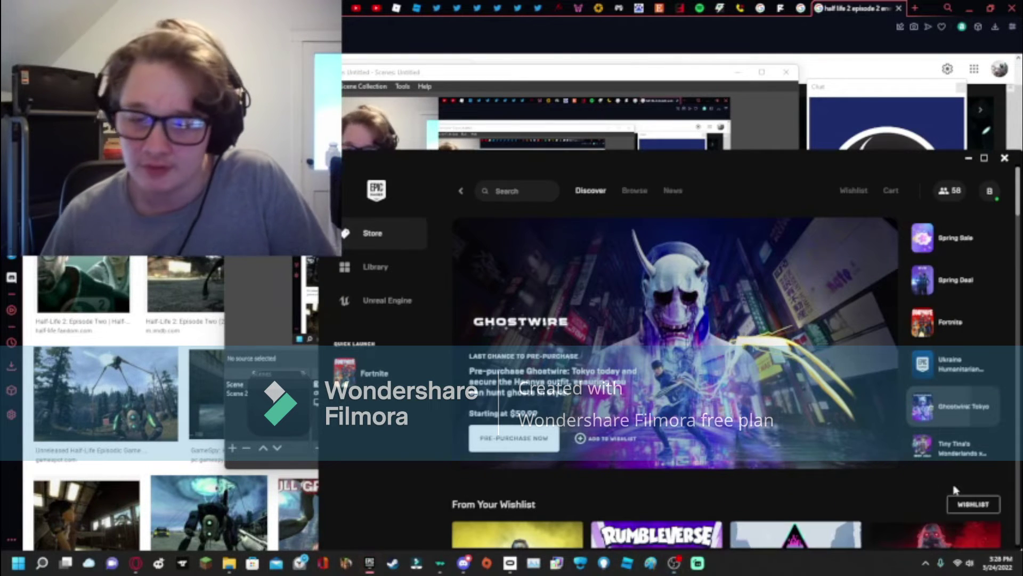
click(927, 562)
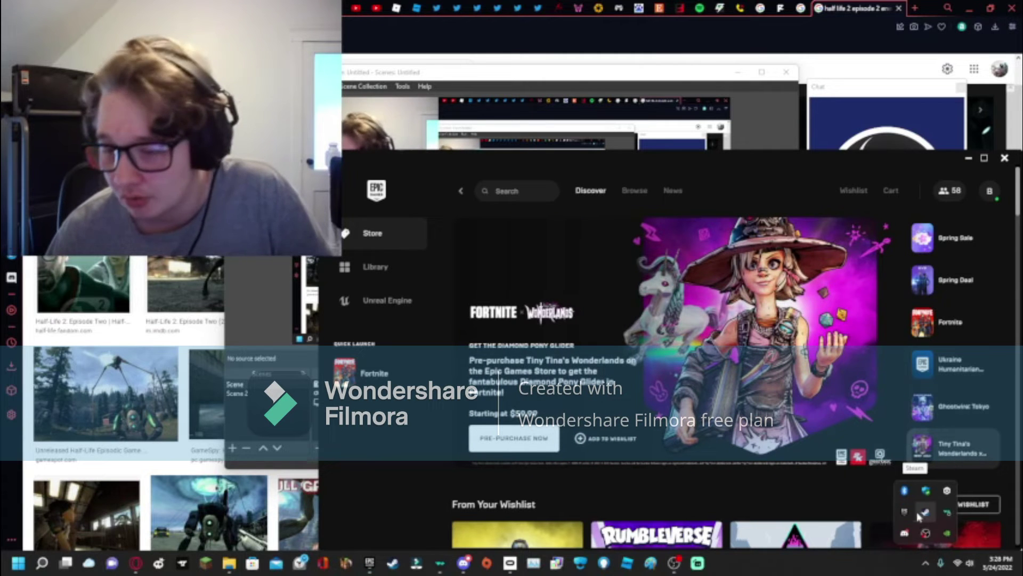
right_click(911, 516)
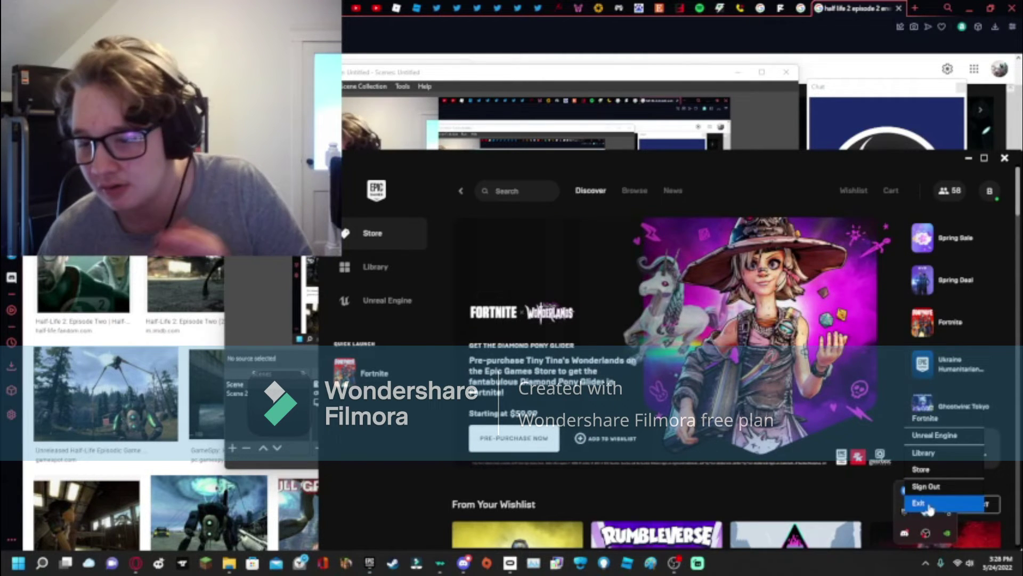
click(928, 503)
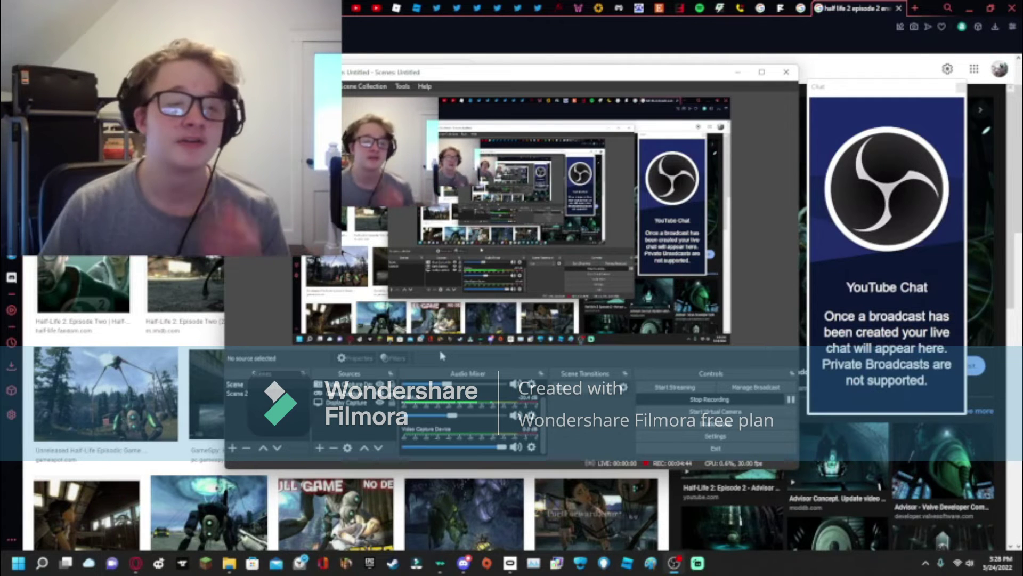
Minimize OBS to show the Episode Two image preview, then restore it.
click(737, 72)
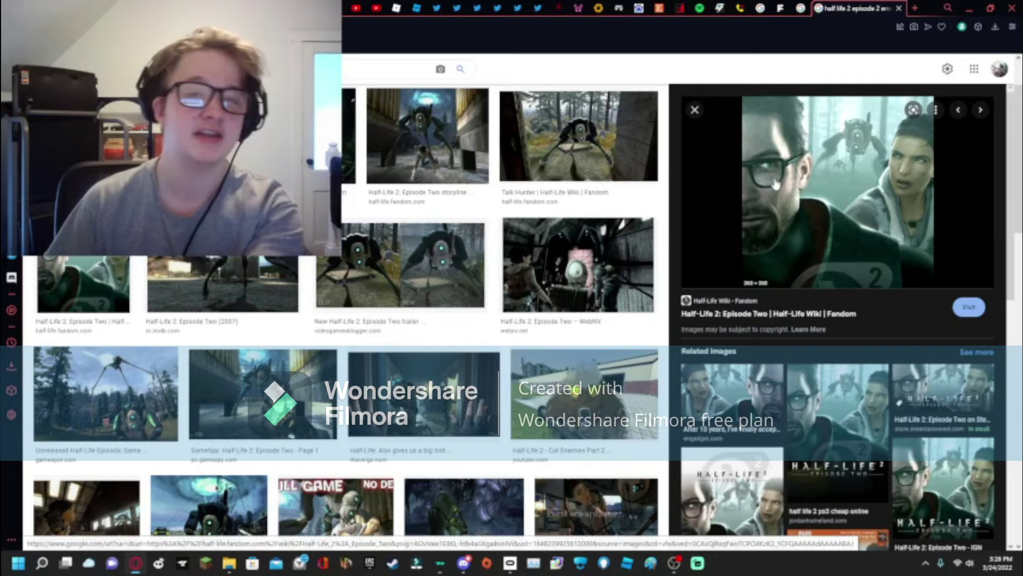
click(674, 562)
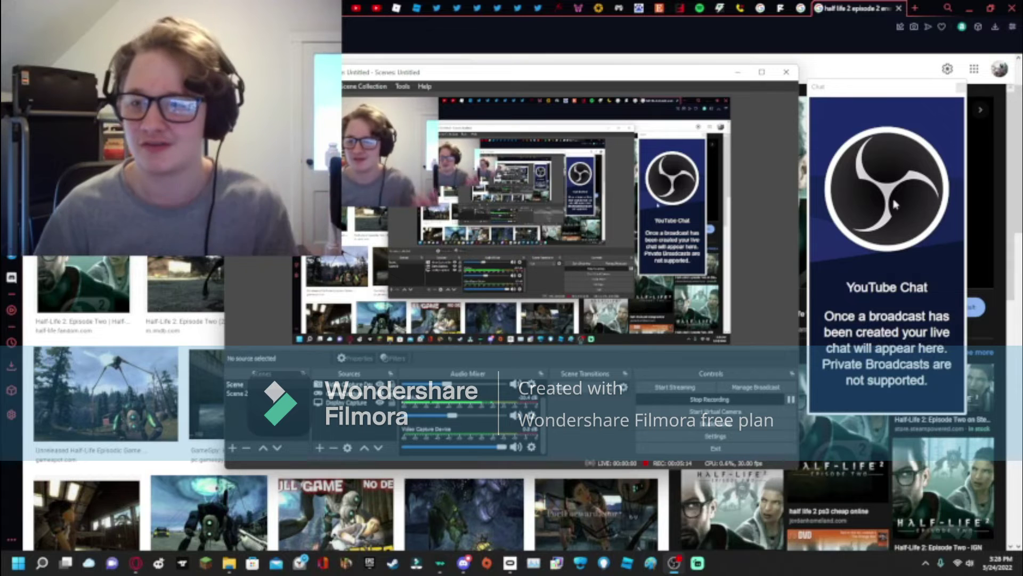
Hide OBS, search images for 'Half-Life 2 Episode 2 Dog', and open the Half-Life Wiki Dog preview.
click(738, 72)
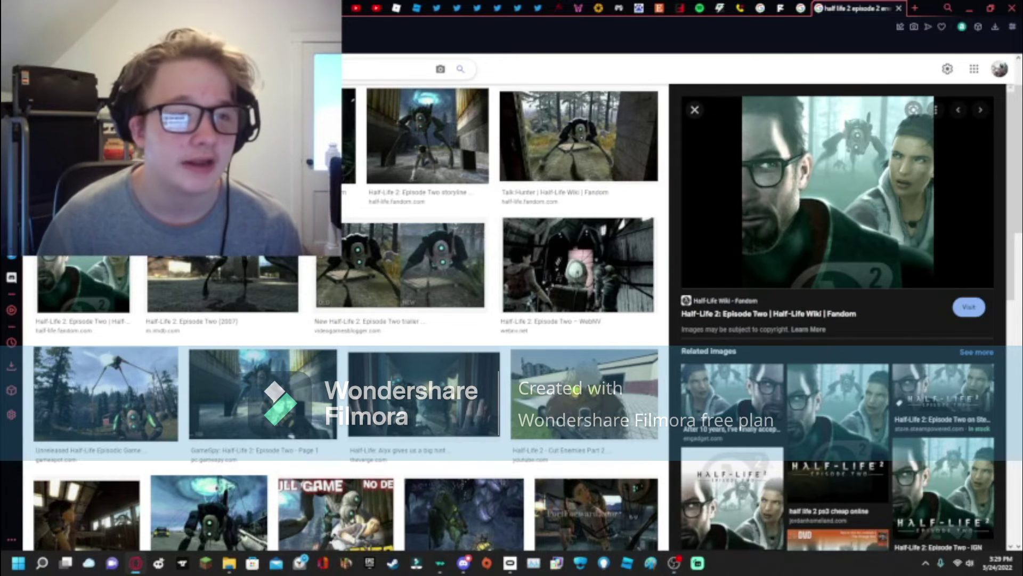
click(384, 69)
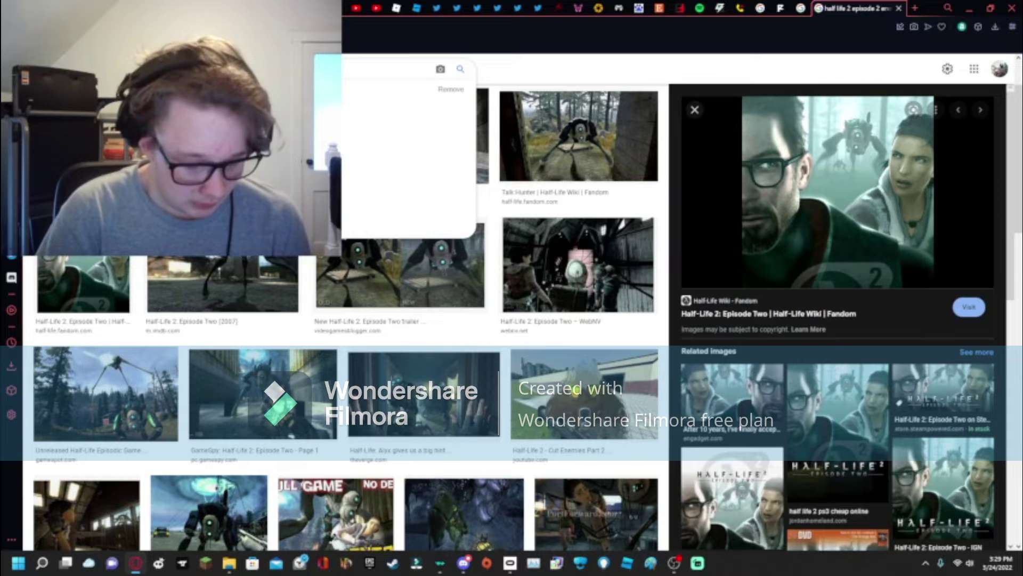
key(Return)
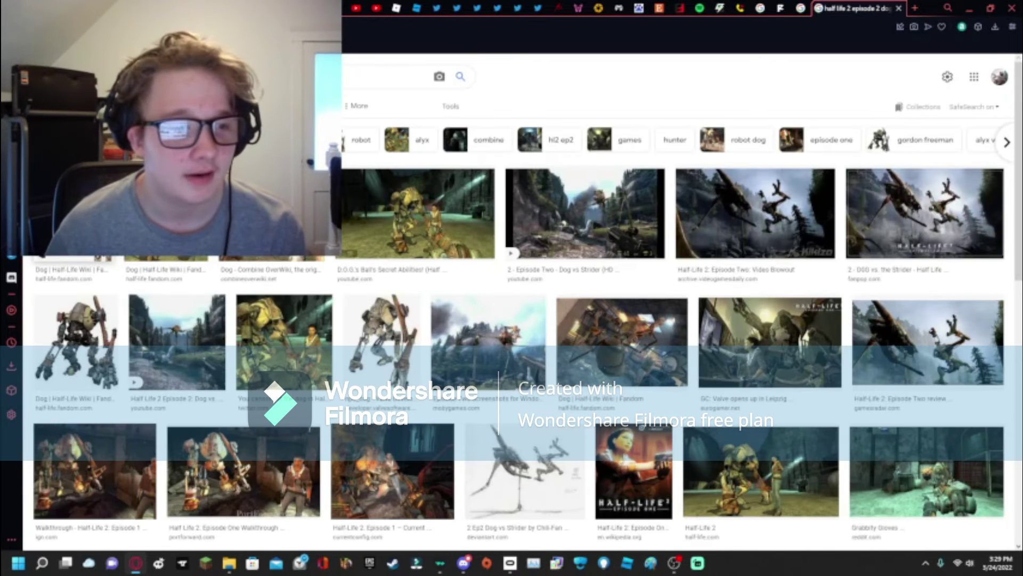
click(80, 328)
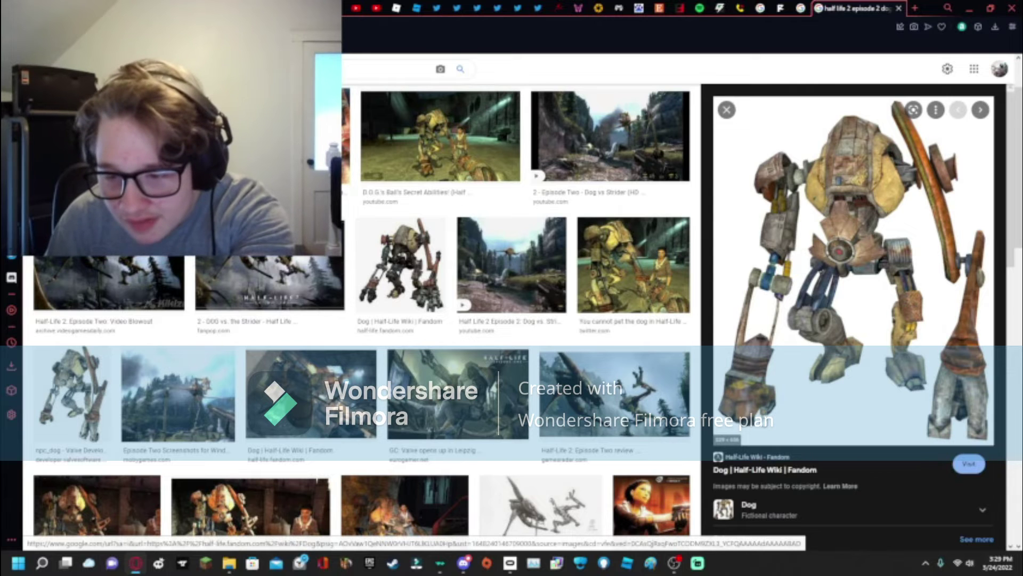
Restore the OBS window in front of the Dog image results.
click(674, 565)
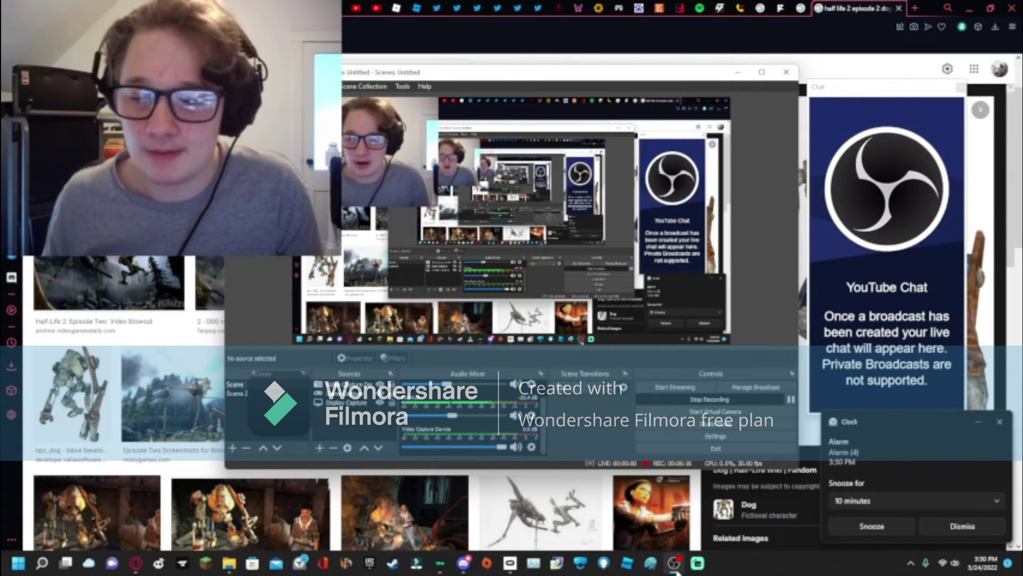
Dismiss the Windows Clock alarm notification in the bottom-right corner.
click(963, 525)
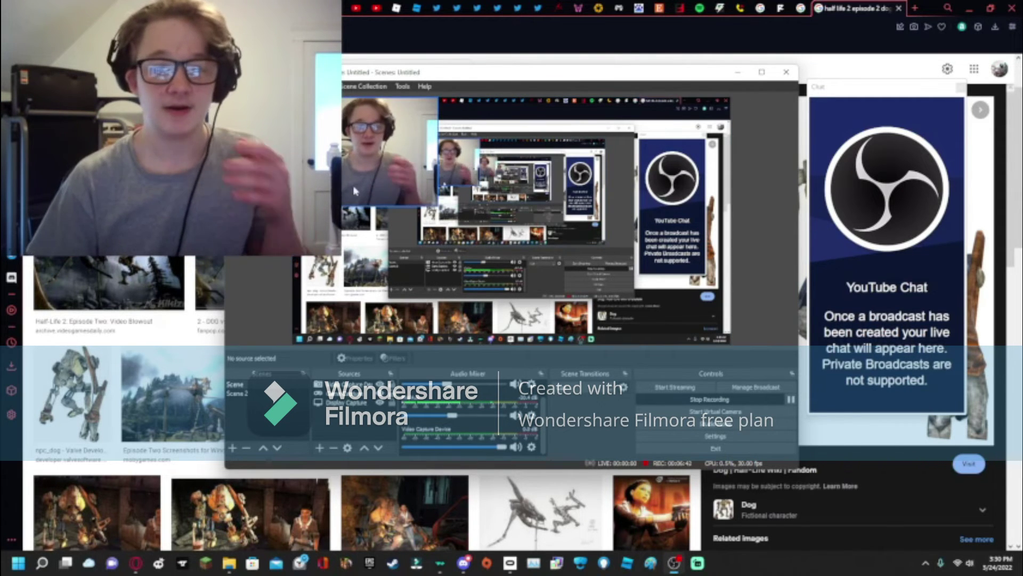
Drag the Video Capture Device webcam feed into the bottom-right corner of the OBS preview.
drag(354, 190, 736, 376)
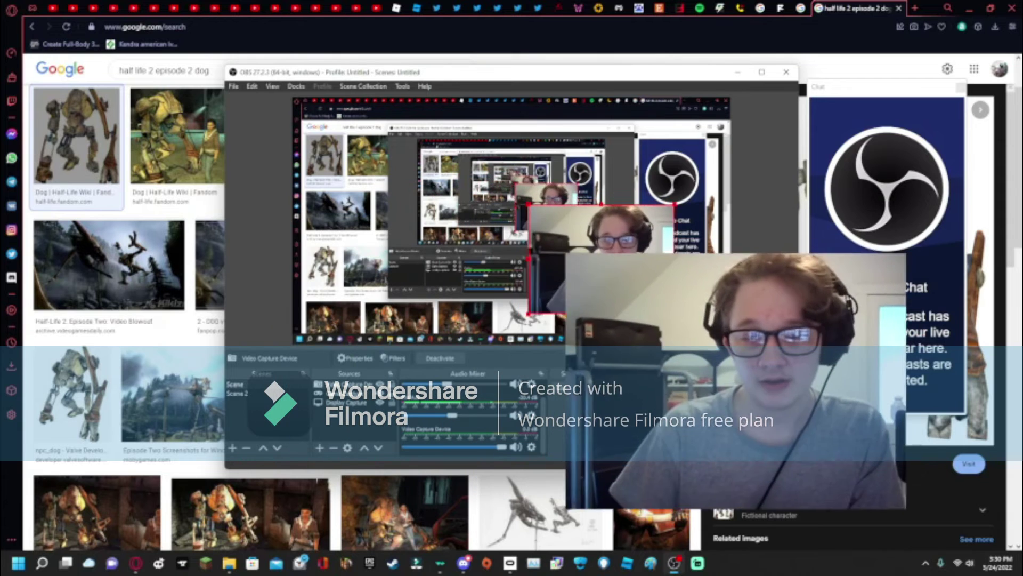
drag(600, 264, 654, 319)
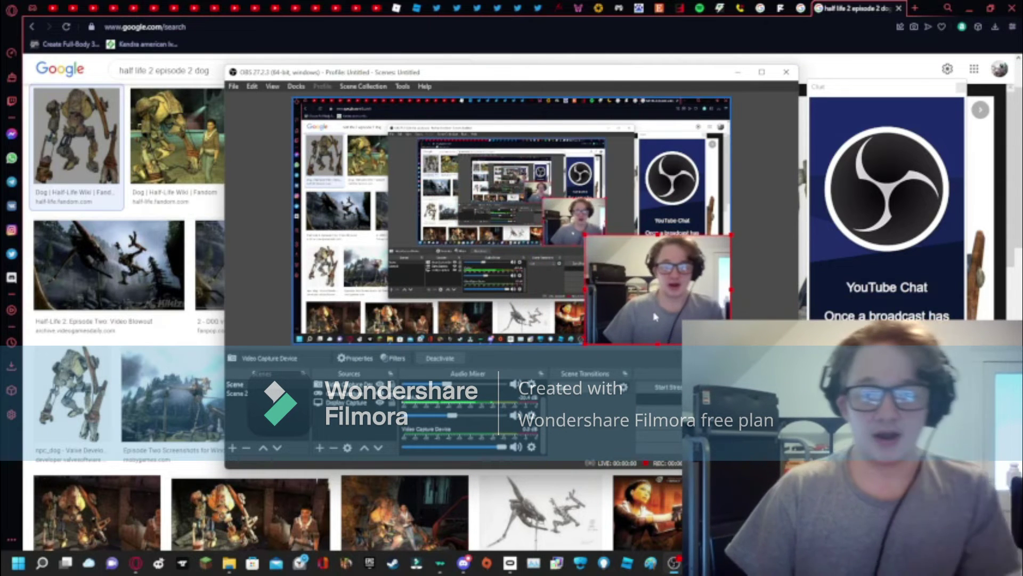